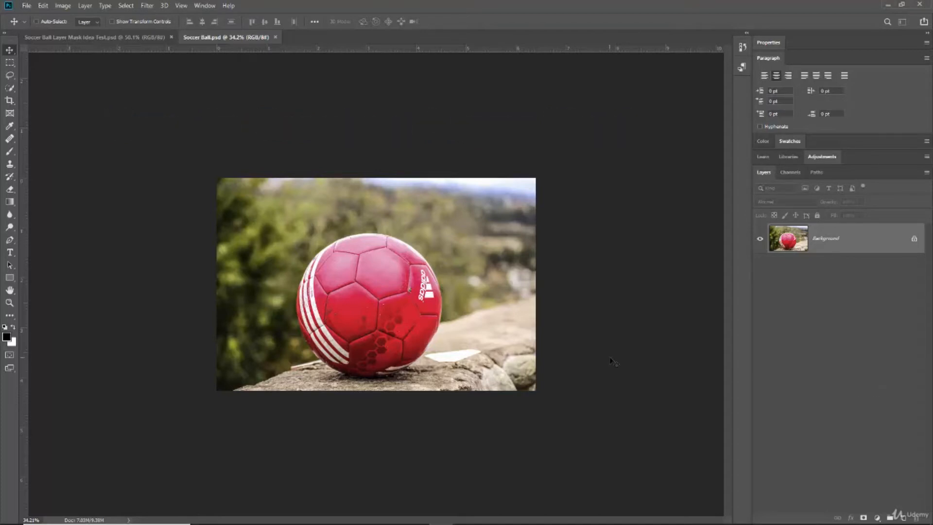
Add a Brightness/Contrast adjustment layer above the Background layer and delete it again.
scroll(610, 359, up, 3)
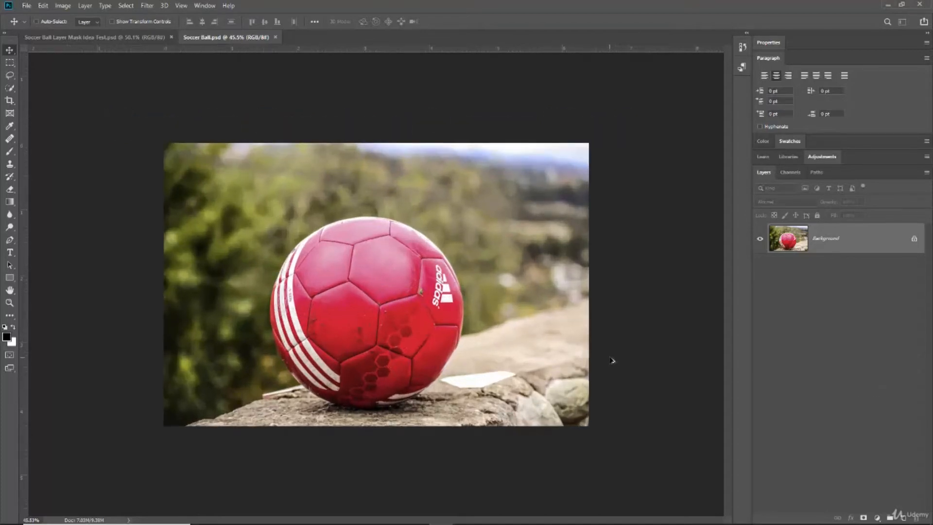
click(877, 518)
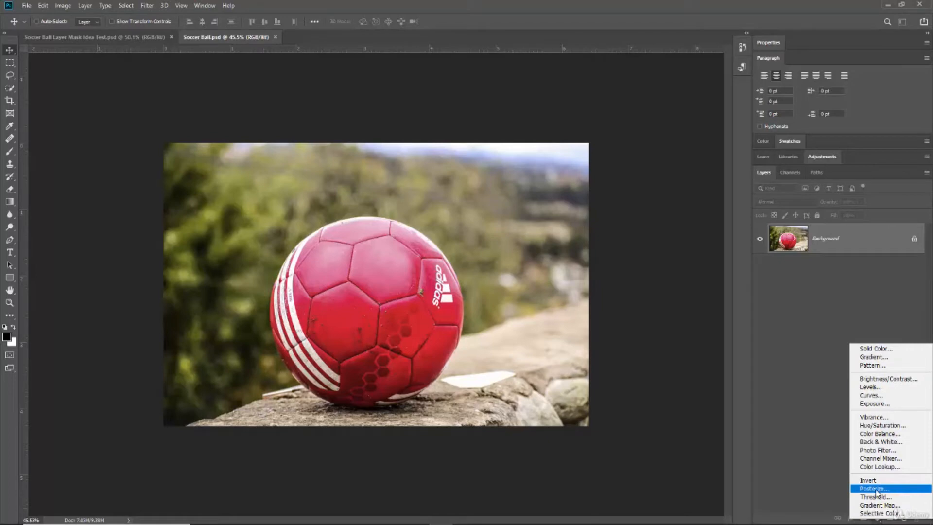
click(884, 381)
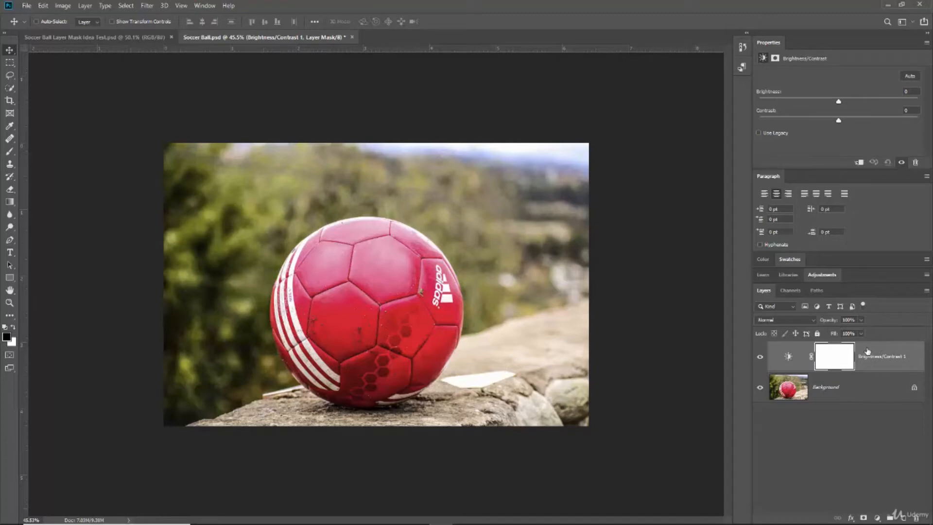
drag(870, 353, 916, 515)
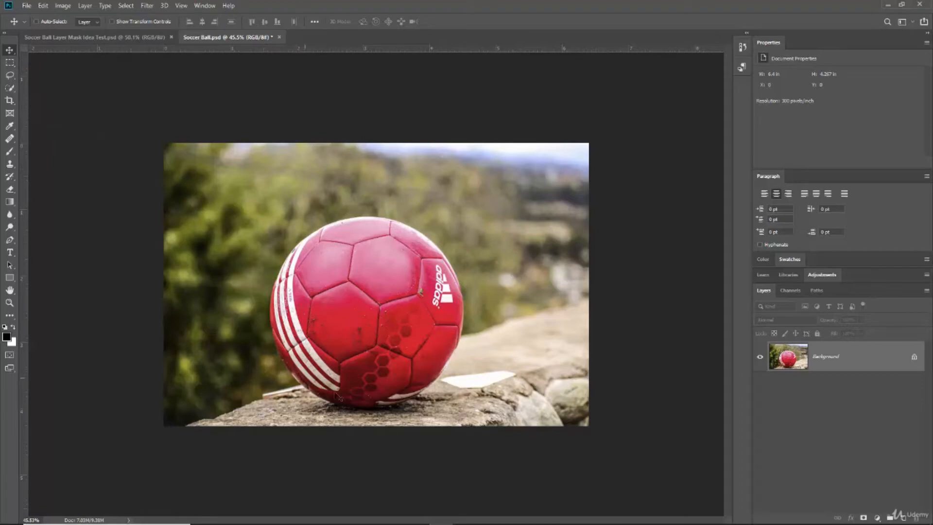
Load the saved Soccer Ball channel as a new selection and add a layer mask from it.
click(125, 5)
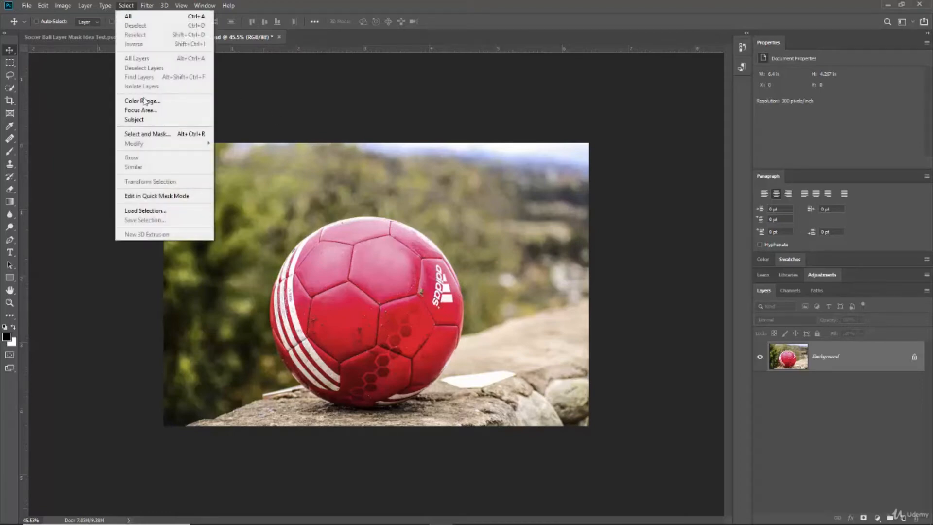
click(153, 212)
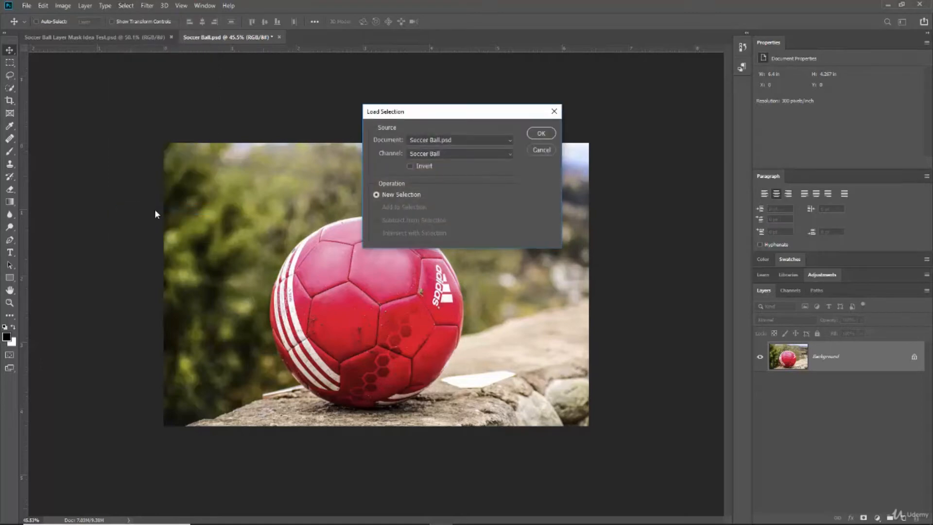
click(541, 133)
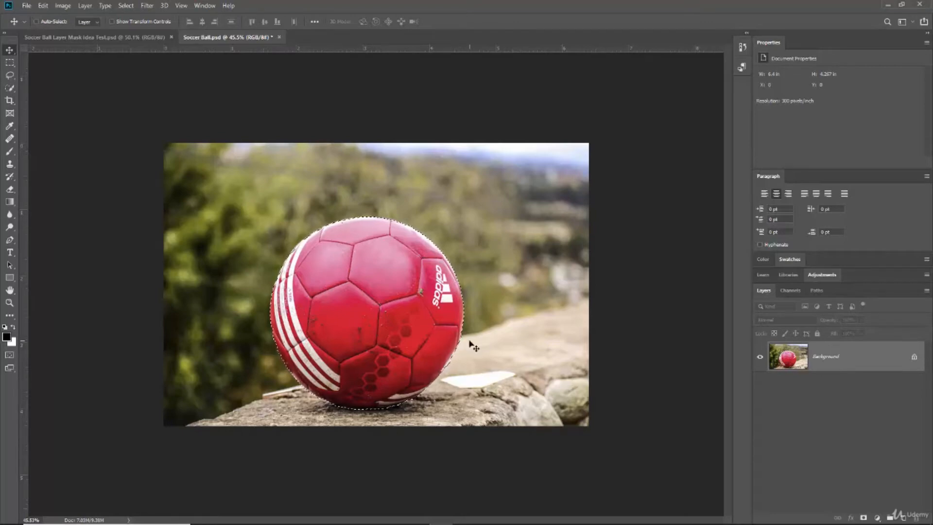
click(864, 519)
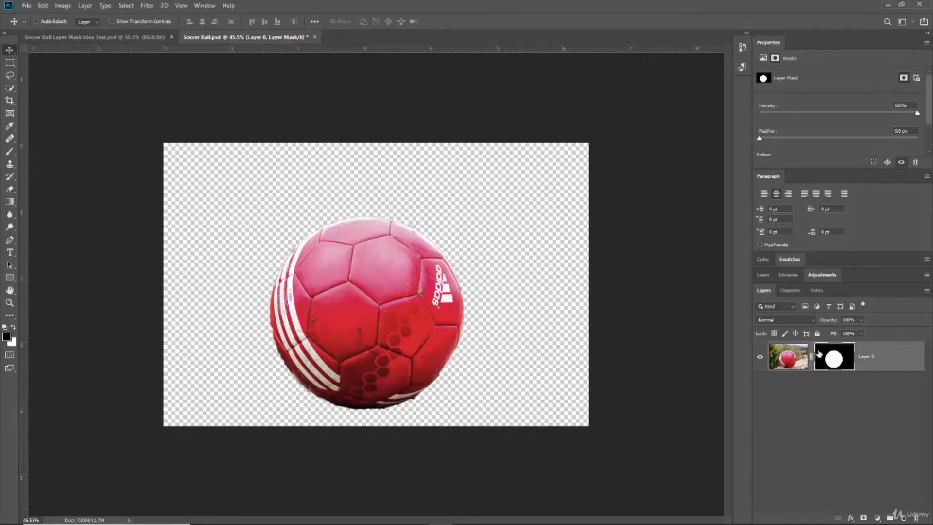
Invert the ball-shaped layer mask on Layer 0 and delete the mask without applying it.
key(ctrl+i)
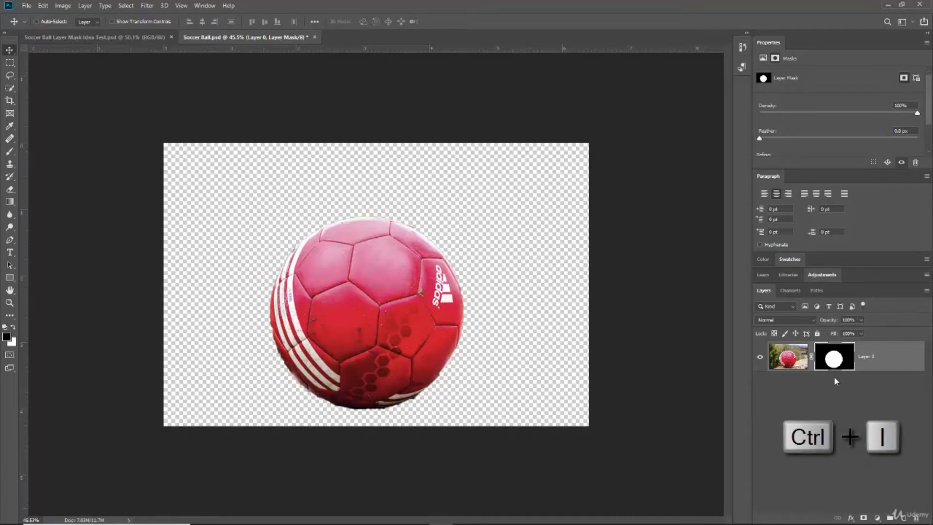
key(ctrl+i)
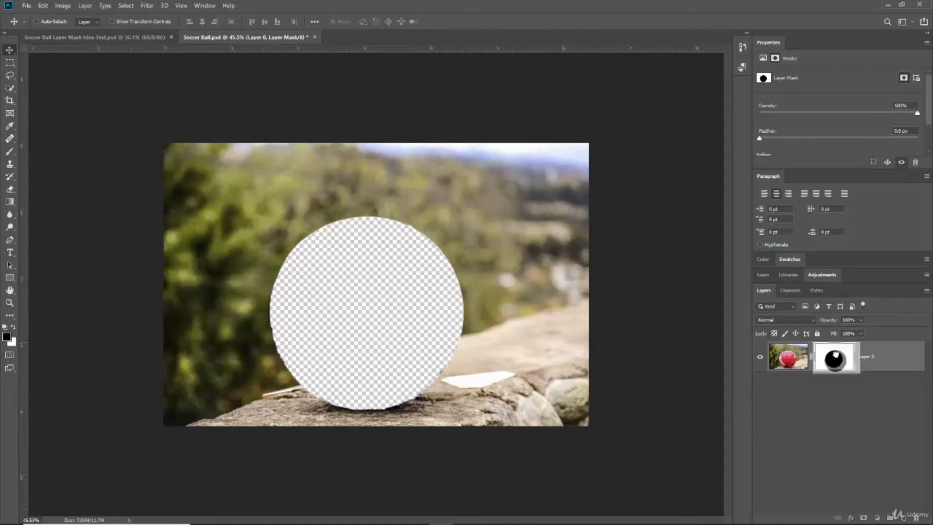
click(917, 520)
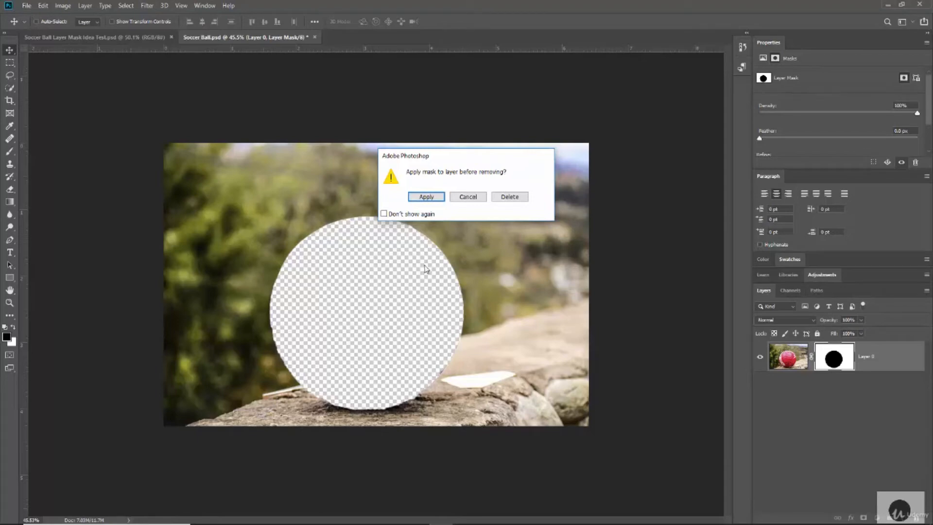
click(513, 200)
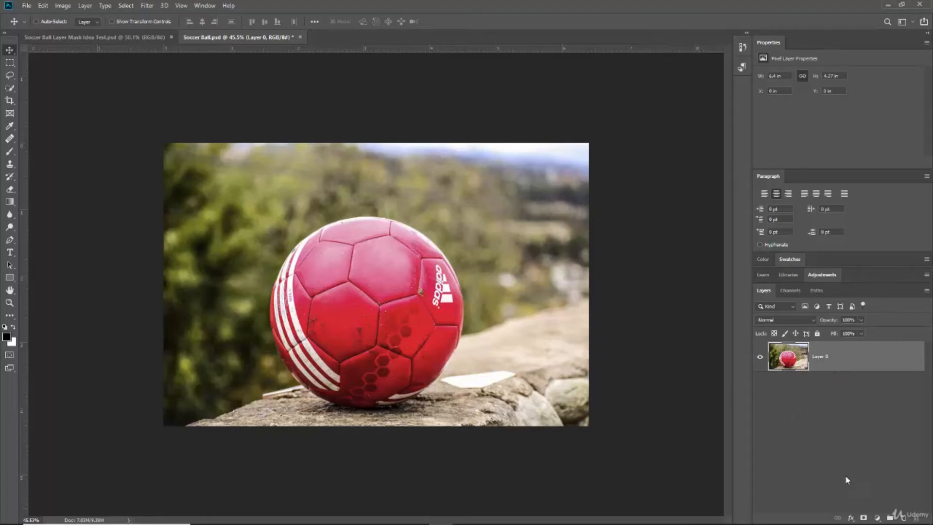
Add a blank layer mask to Layer 0 and invert it repeatedly between white and black, ending on white.
click(864, 518)
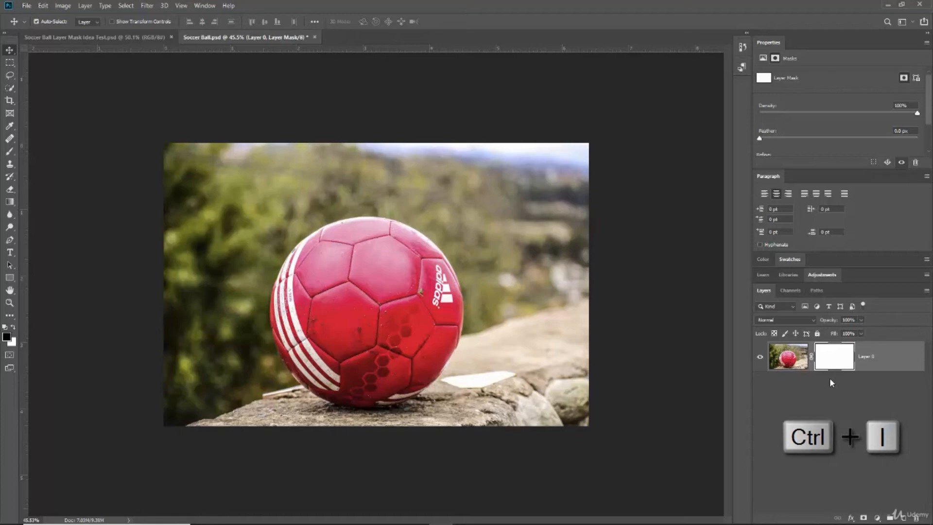
key(ctrl+i)
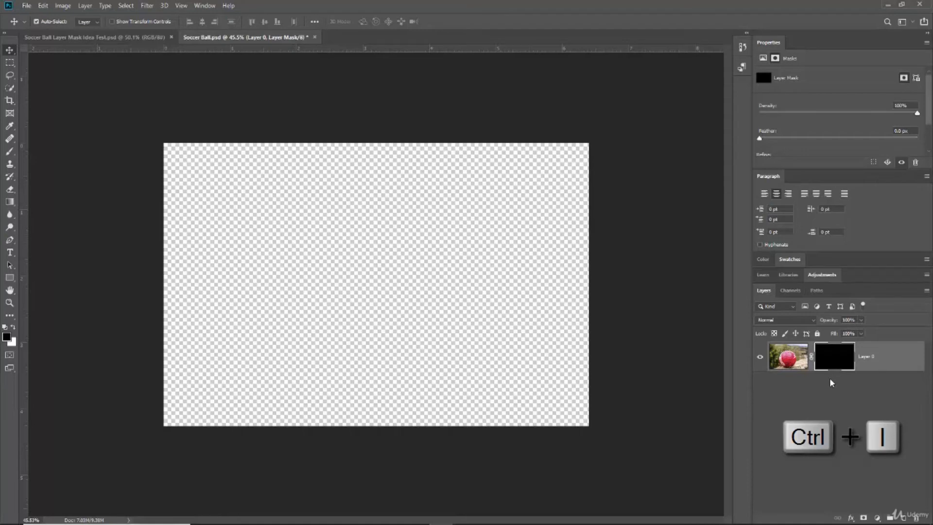
key(ctrl+i)
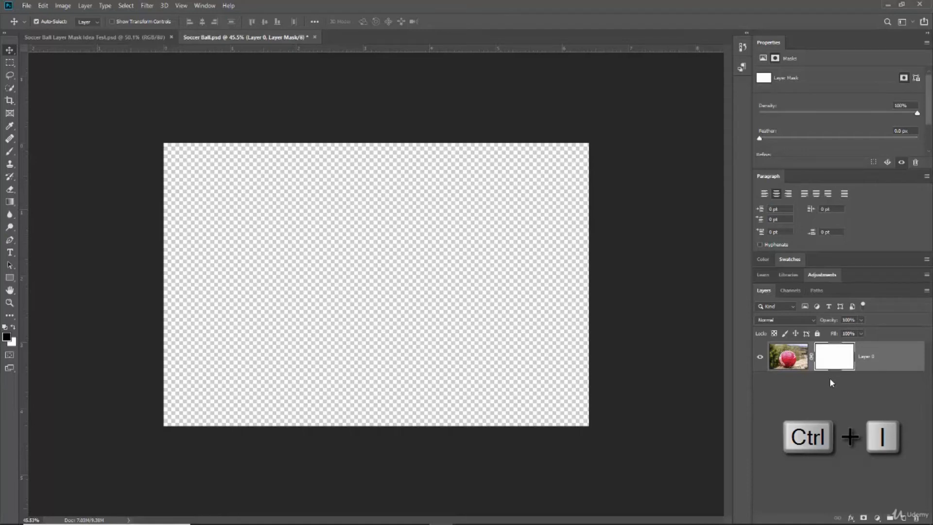
key(ctrl+i)
key(ctrl+i)
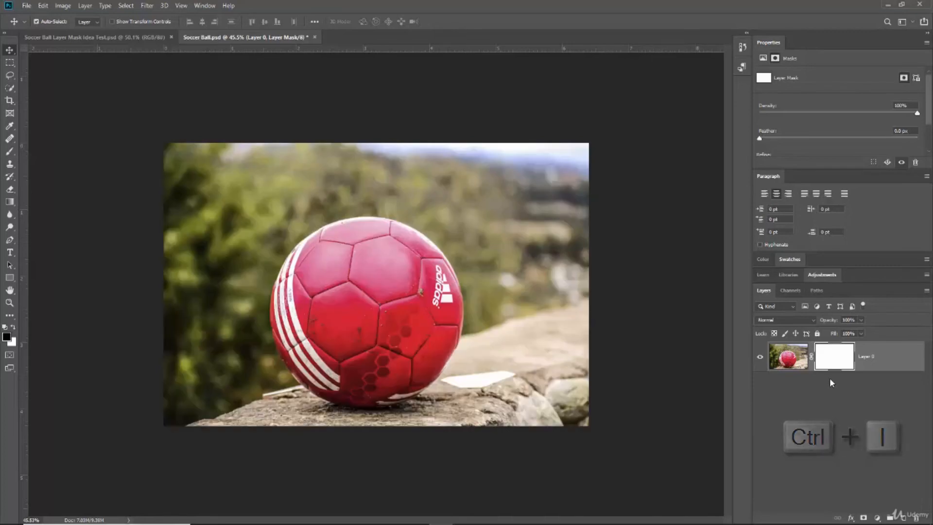
key(ctrl+i)
key(ctrl+i)
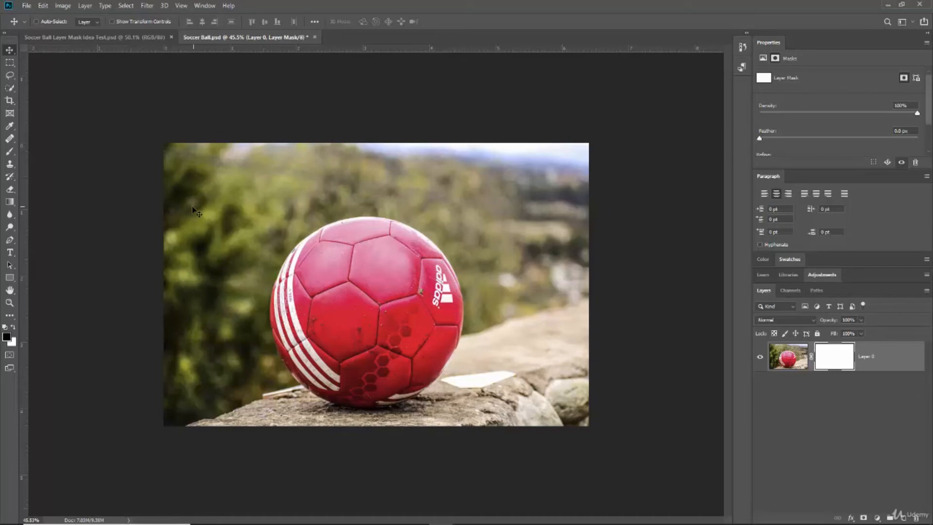
Paint black on the layer mask around the ball with the Brush tool, and refill the whole mask with white.
key(b)
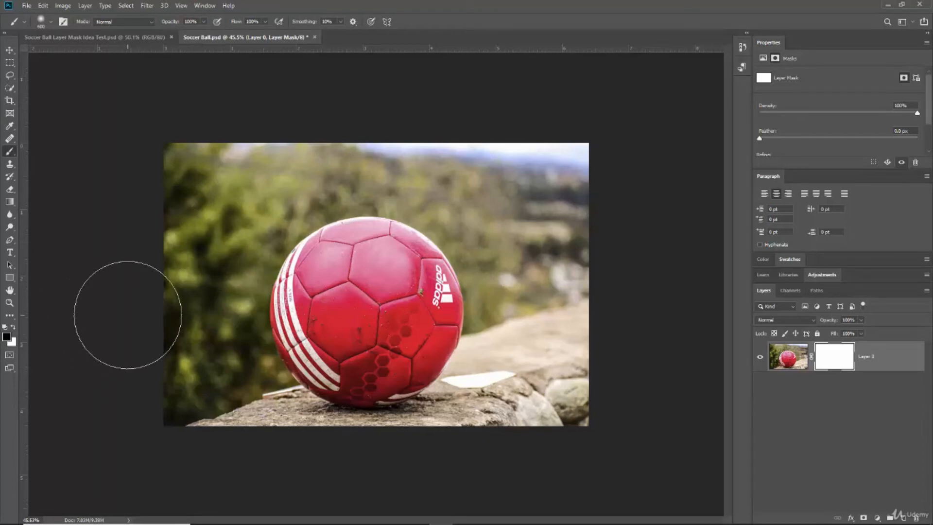
key(x)
key(x)
key(x)
key(x)
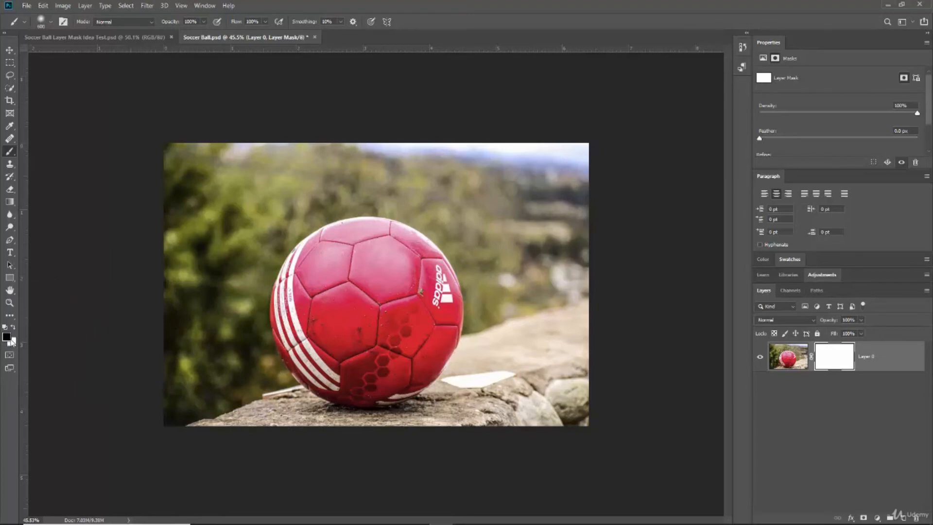
key(x)
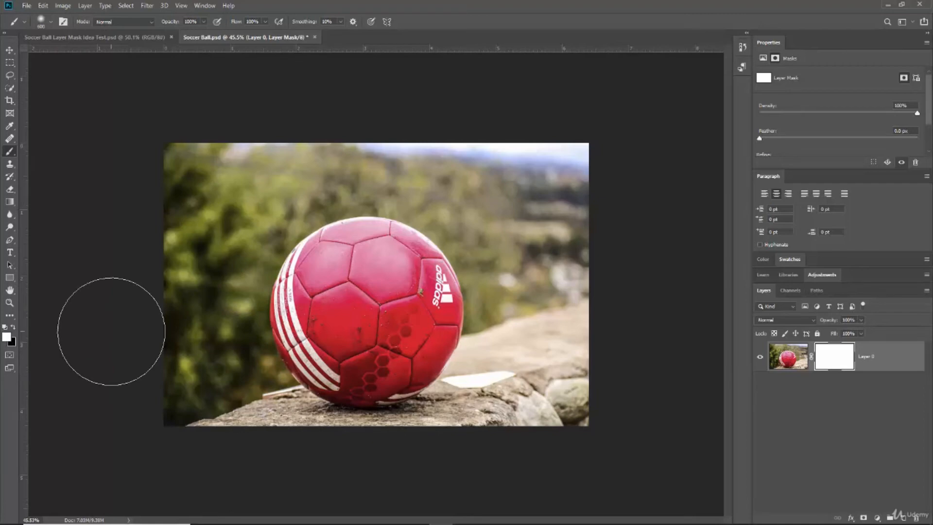
key(x)
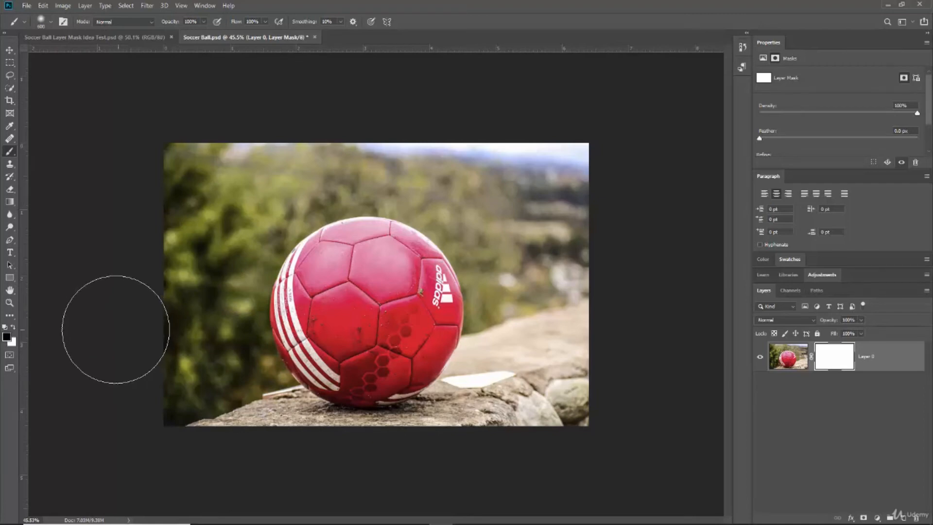
mouse_move(241, 157)
mouse_down()
mouse_move(201, 185)
mouse_move(190, 230)
mouse_move(192, 189)
mouse_move(289, 165)
mouse_move(482, 159)
mouse_move(566, 196)
mouse_move(583, 237)
mouse_move(571, 194)
mouse_move(573, 327)
mouse_move(560, 401)
mouse_move(517, 455)
mouse_move(425, 475)
mouse_move(311, 476)
mouse_move(210, 439)
mouse_move(160, 365)
mouse_move(201, 252)
mouse_move(195, 346)
mouse_move(231, 393)
mouse_move(314, 428)
mouse_move(518, 381)
mouse_move(531, 254)
mouse_move(333, 211)
mouse_move(215, 273)
mouse_move(234, 340)
mouse_up()
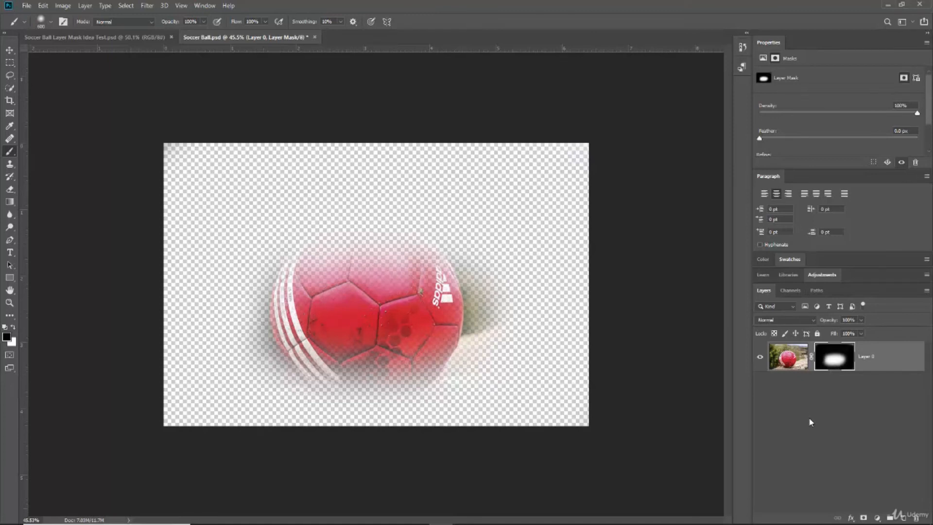
key(ctrl+BackSpace)
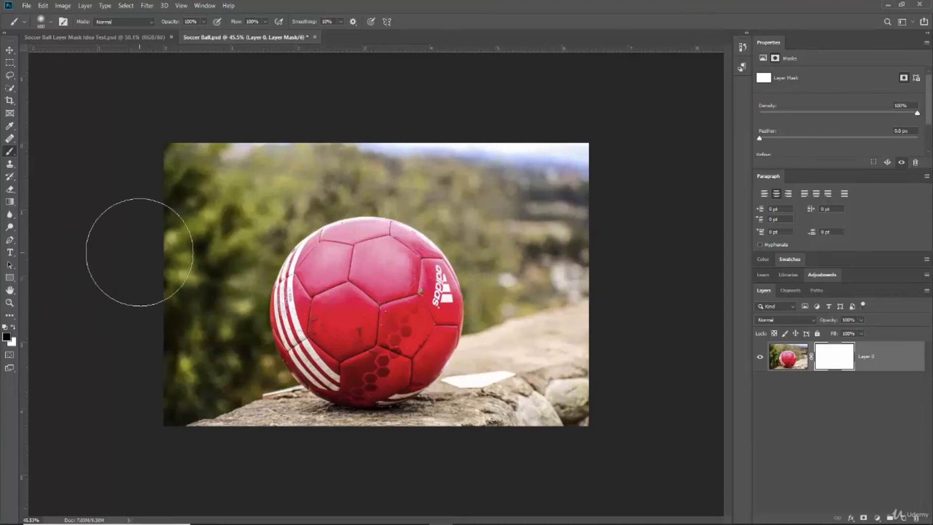
Draw a large black-to-white radial gradient at 100% opacity on the layer mask, from the ball outward beyond the image.
key(g)
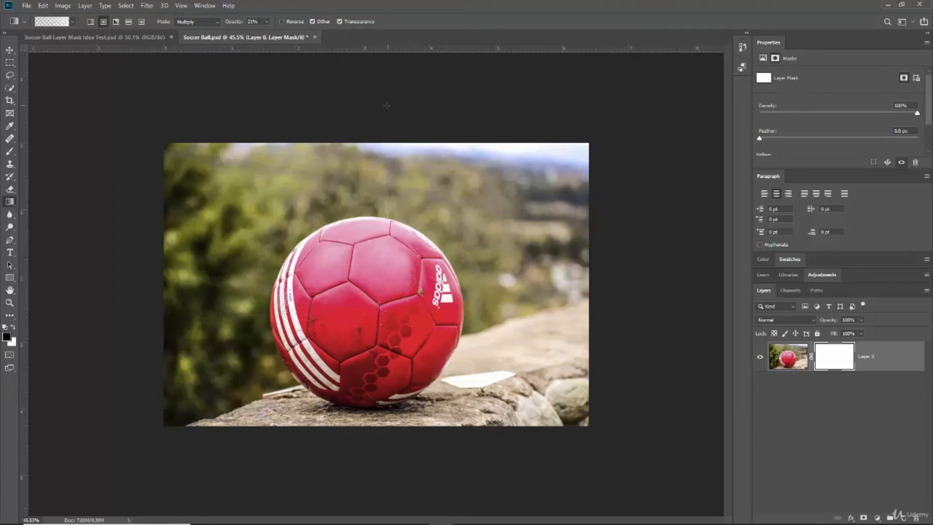
click(104, 22)
drag(236, 23, 275, 27)
drag(367, 151, 365, 61)
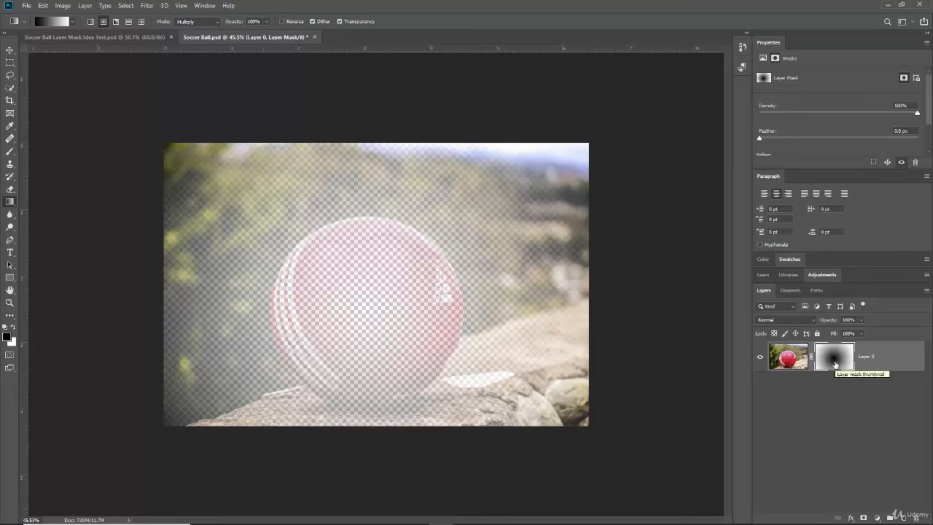
Invert the gradient on the layer mask, and undo both the inversion and the gradient.
key(ctrl+i)
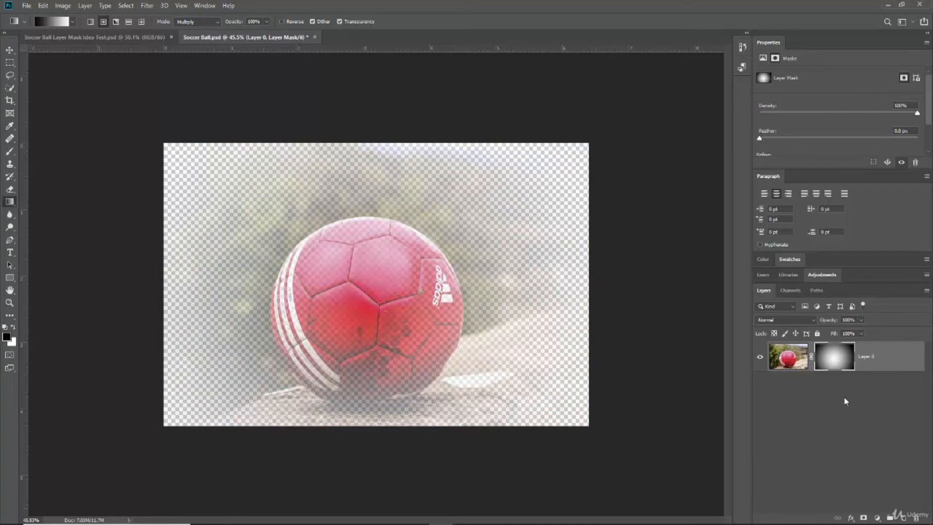
key(ctrl+alt+z)
key(ctrl+alt+z)
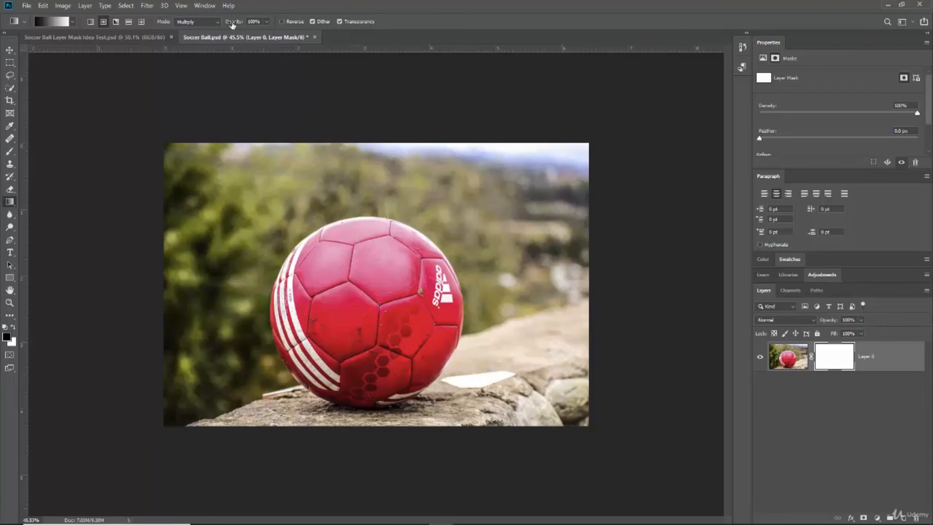
Draw a smaller radial gradient on the layer mask at 59% opacity, from the ball's centre to its upper edge.
drag(234, 23, 213, 27)
drag(365, 301, 365, 267)
drag(364, 217, 365, 217)
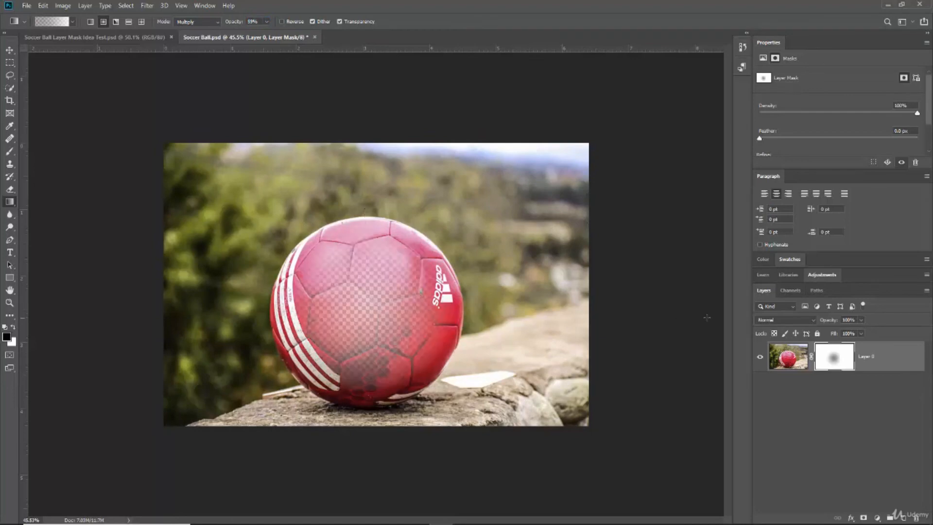